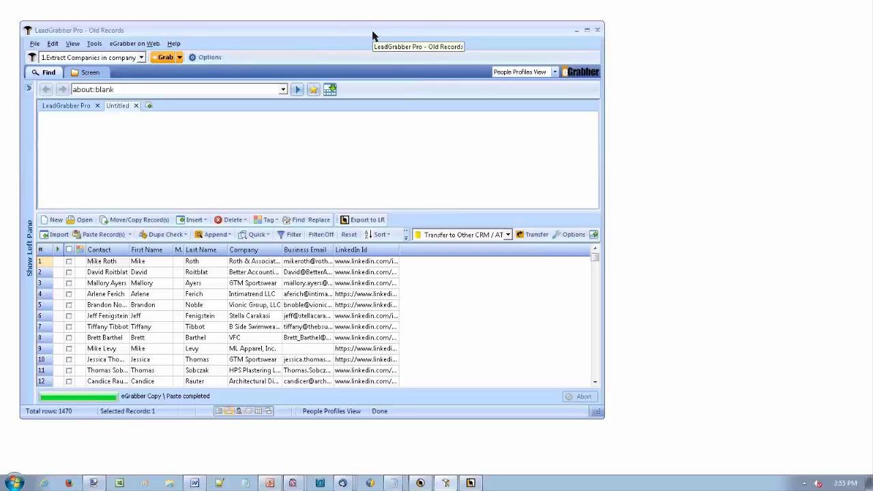
Step: Place LeadResearcher Pro beside LeadGrabber and check all 1470 Old Records contacts
left_click(473, 483)
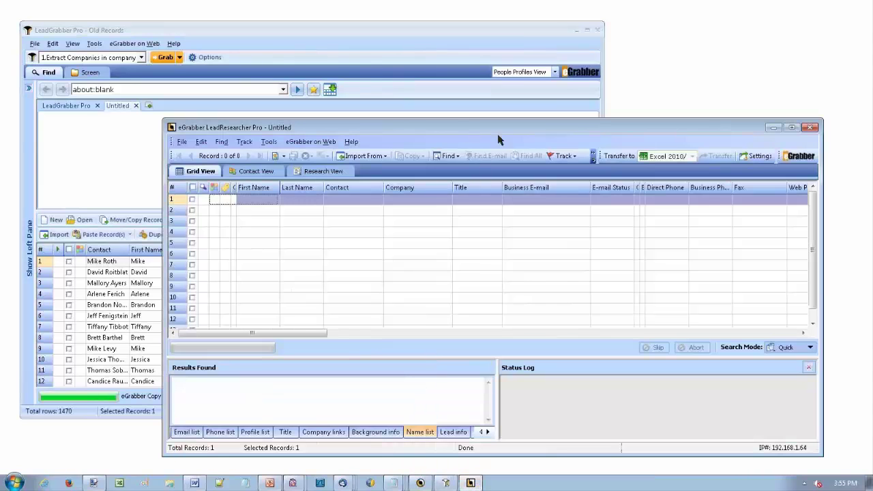
left_click_drag(593, 156, 597, 161)
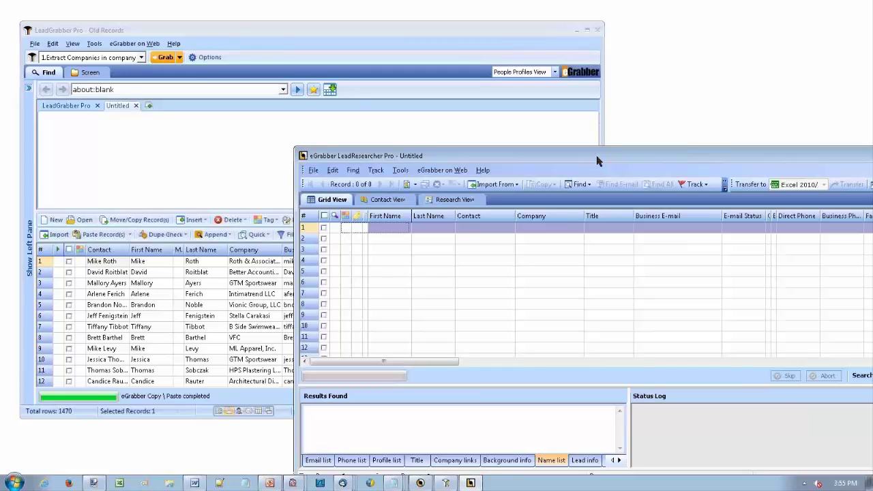
left_click(69, 250)
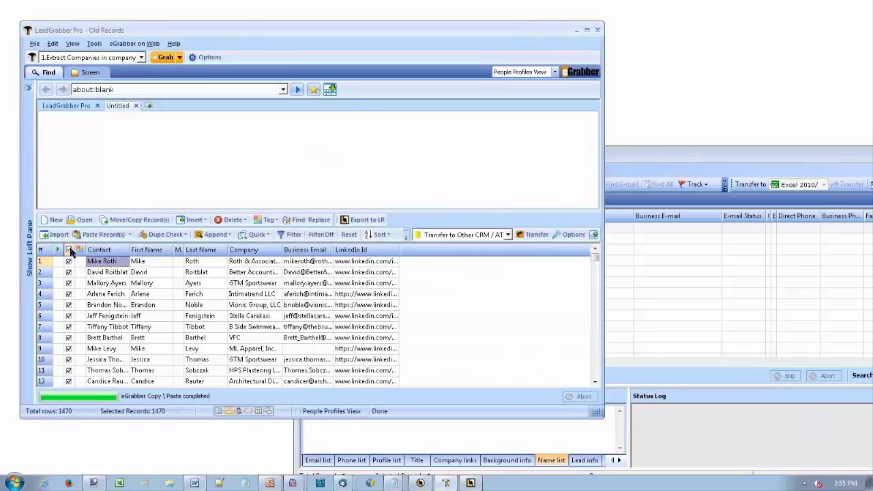
Step: eGrabber Copy the checked contacts, then move LeadResearcher Pro to the front
right_click(107, 266)
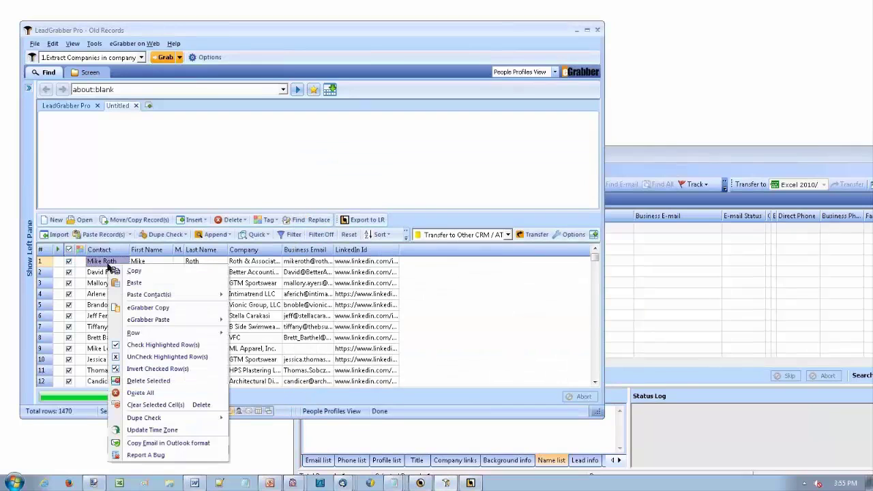
left_click(158, 308)
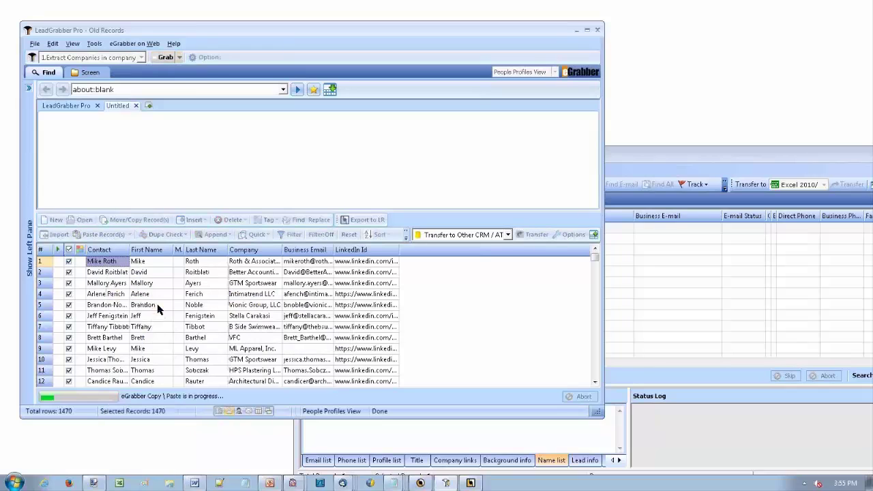
left_click(717, 163)
left_click_drag(717, 163, 555, 74)
Step: Minimize LeadGrabber Pro and create a new Sendouts / Backdoor Grid in LeadResearcher
left_click(580, 34)
left_click(577, 30)
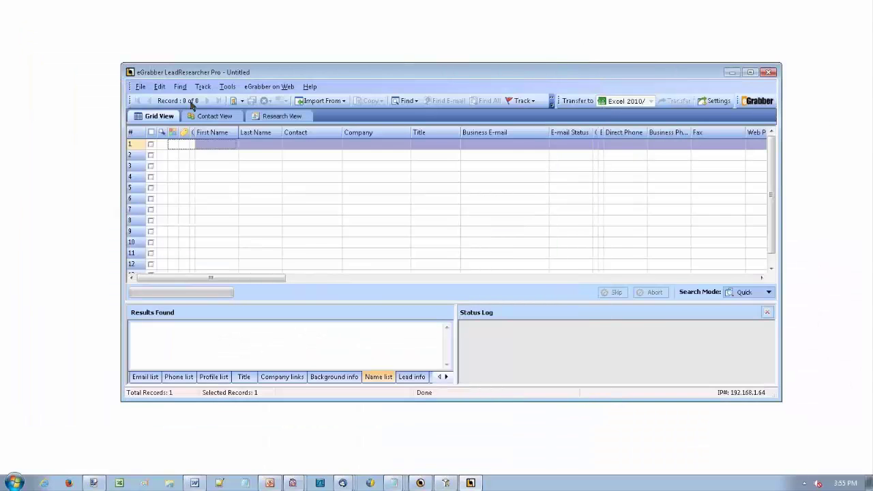
left_click(139, 88)
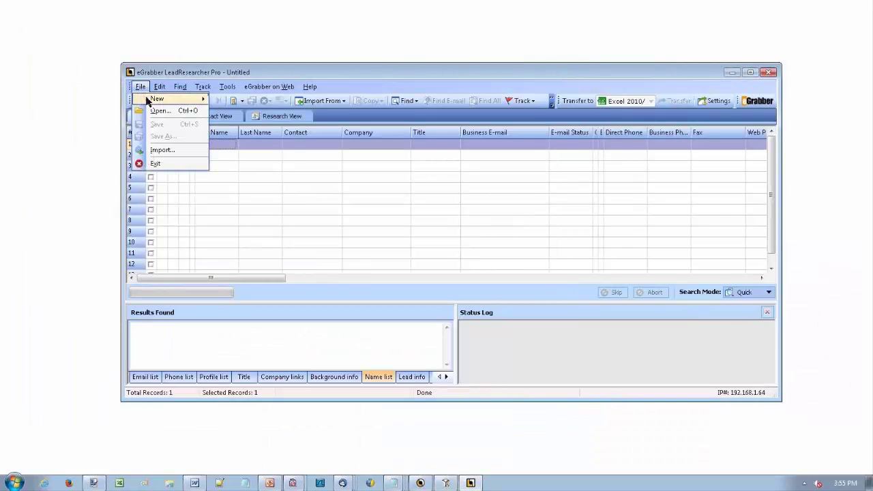
mouse_move(158, 99)
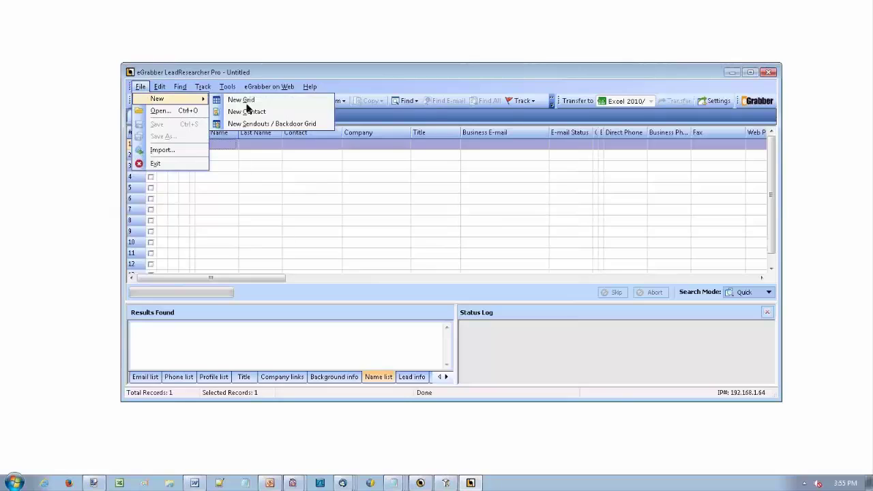
left_click(291, 125)
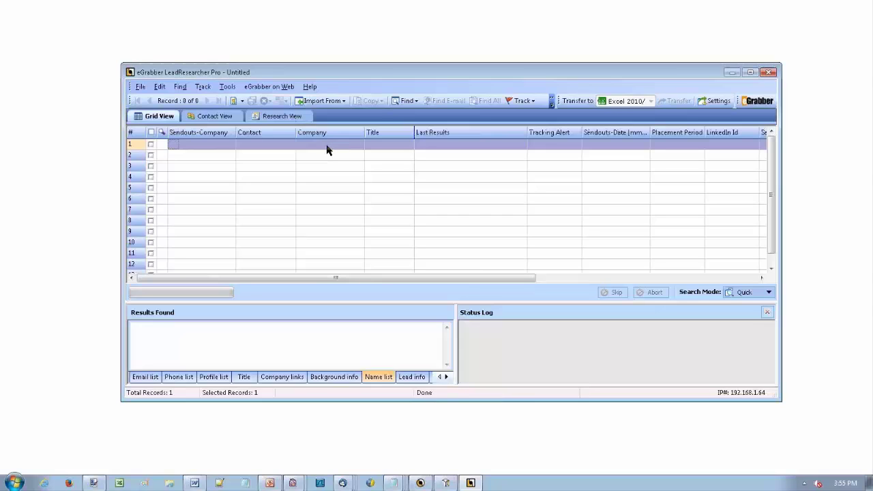
Step: Paste the 1470 copied contacts into the grid with eGrabber Paste > Paste as new row(s)
right_click(327, 146)
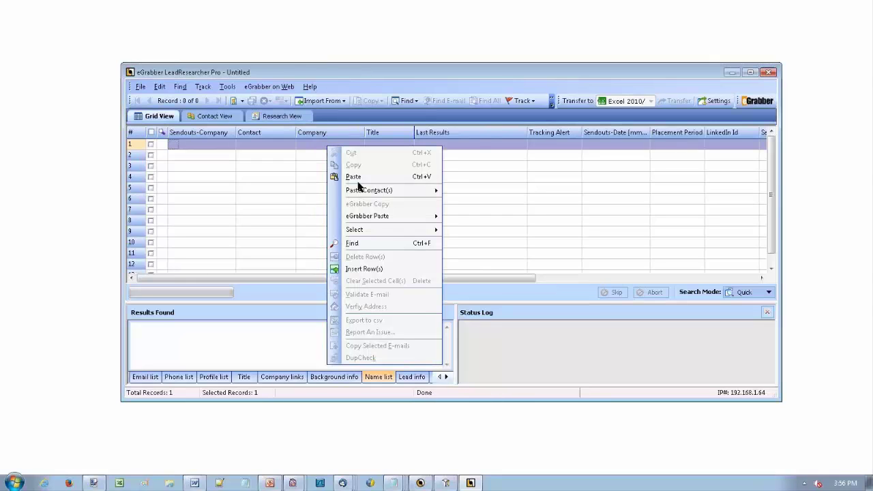
mouse_move(380, 222)
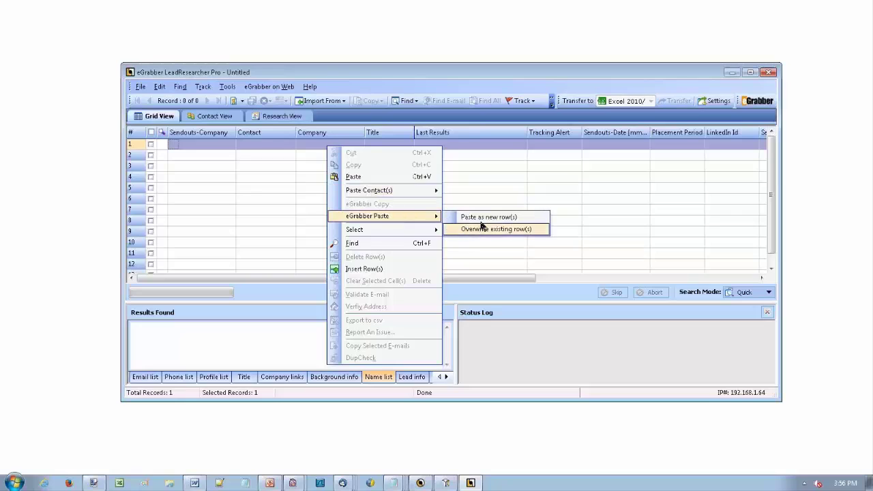
left_click(482, 217)
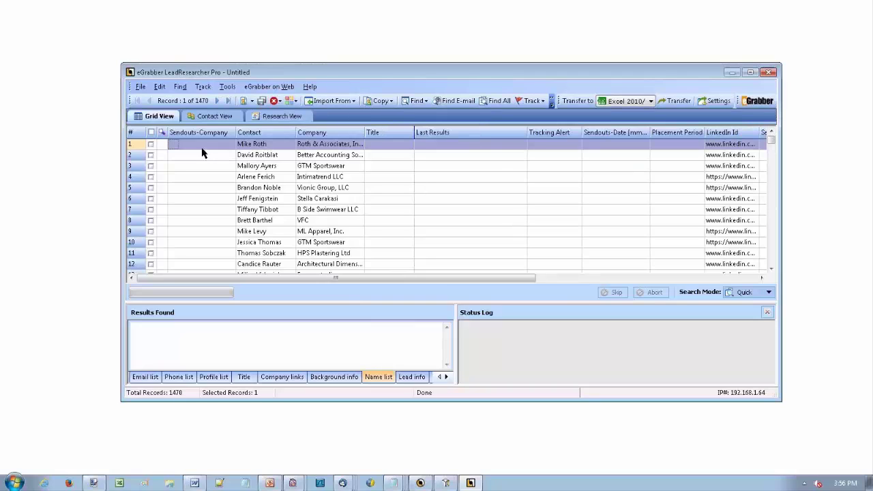
Step: Check all grid rows and start Track Resignation on them
left_click(150, 133)
left_click(540, 103)
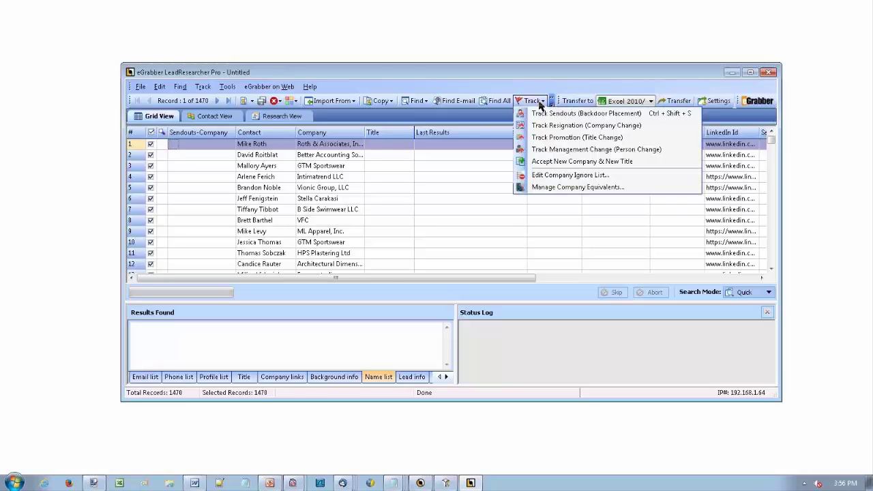
left_click(651, 133)
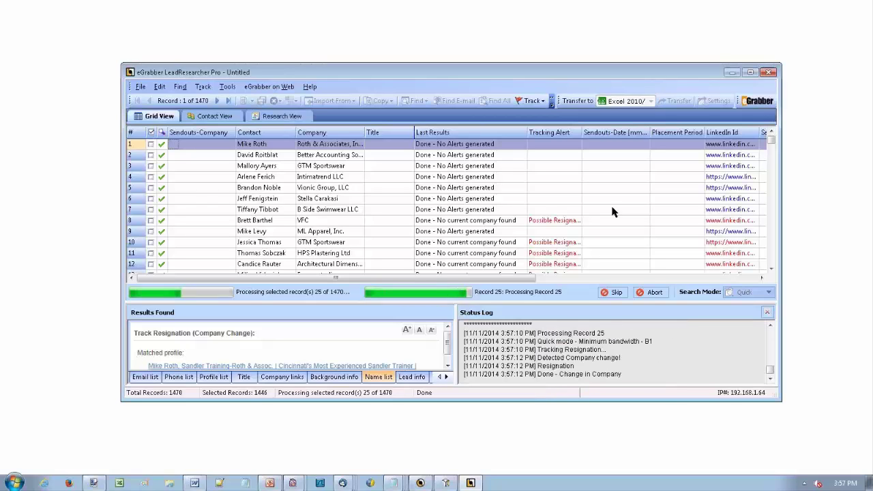
Step: Review a flagged contact's matched profile in the results while tracking runs
left_click(611, 210)
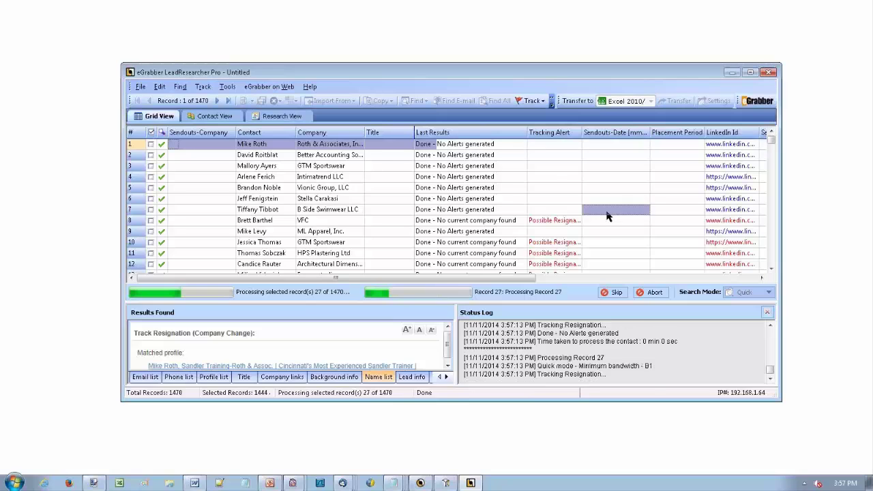
scroll(608, 216, "down", 1)
left_click(607, 212)
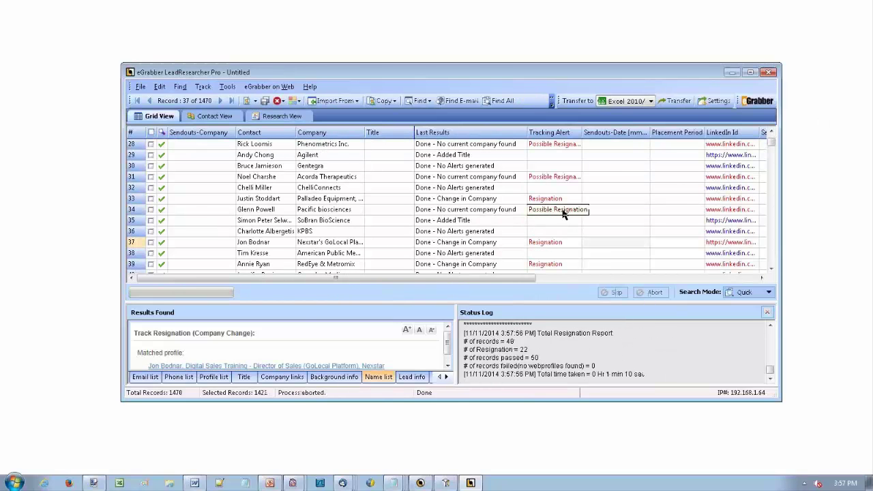
Step: Sort the Tracking Alert column until Resignation rows list at the top
left_click(563, 214)
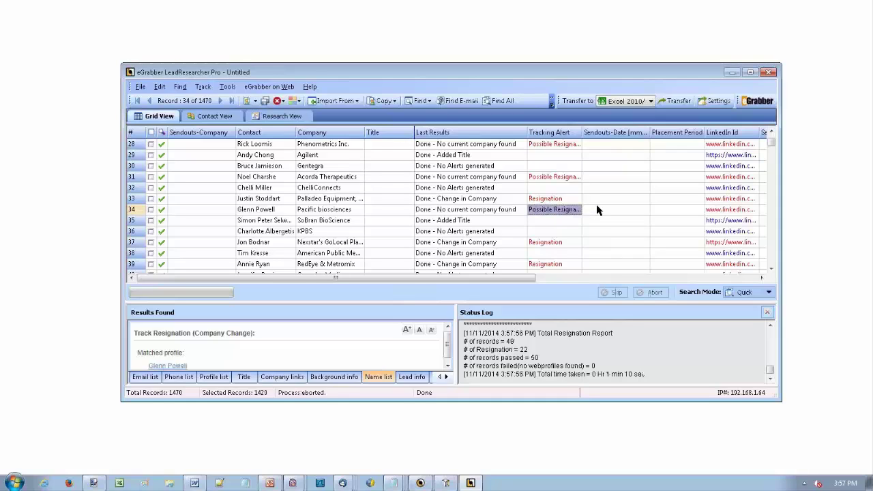
left_click(564, 134)
left_click(565, 133)
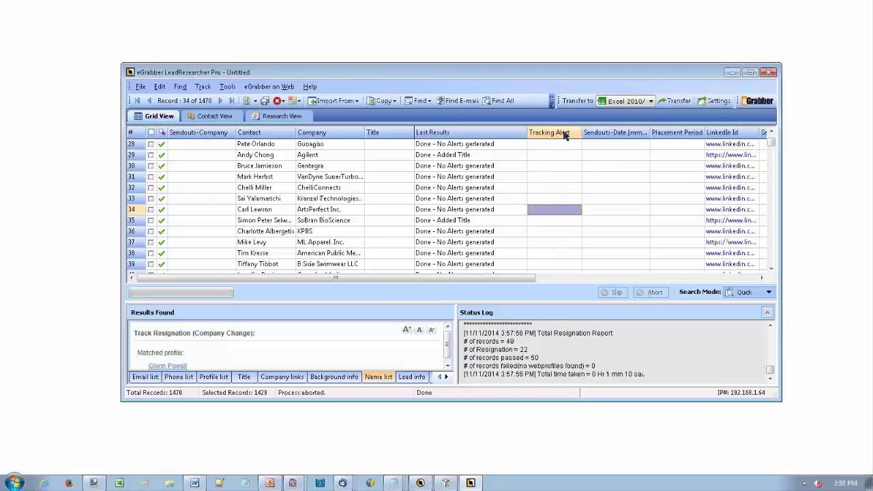
left_click(564, 133)
scroll(564, 136, "up", 3)
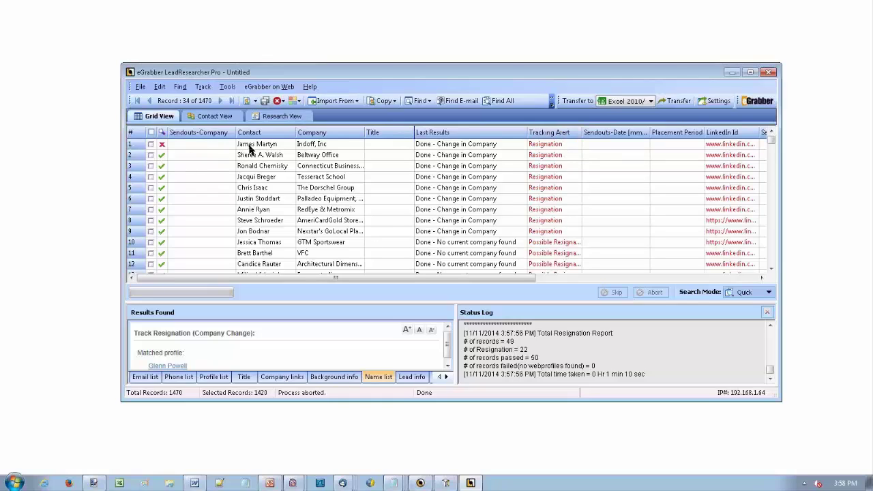
Step: Review the Resignation and Possible Resignation rows and their matched profiles
left_click(270, 222, "shift")
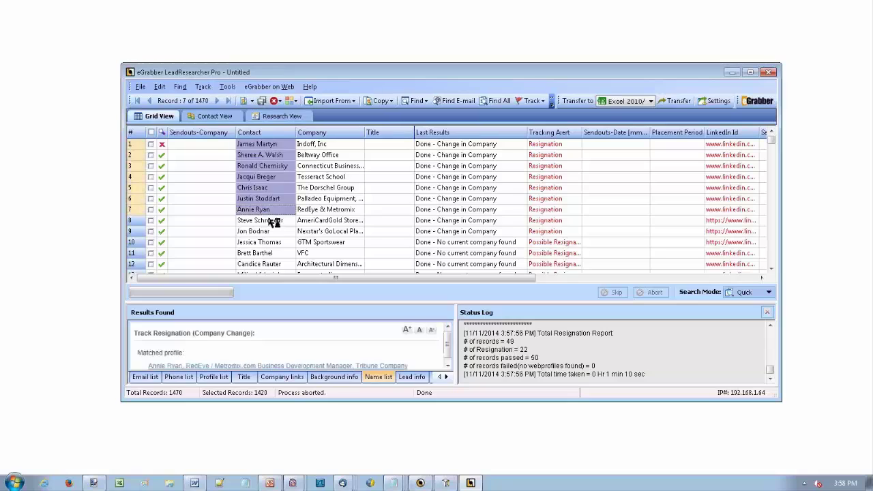
left_click(591, 243)
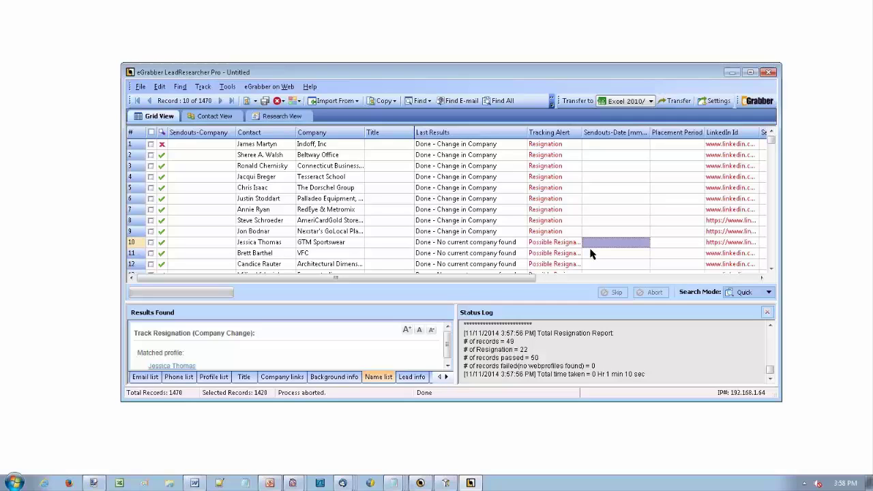
scroll(590, 253, "down", 2)
left_click(592, 265)
left_click(598, 178, "shift")
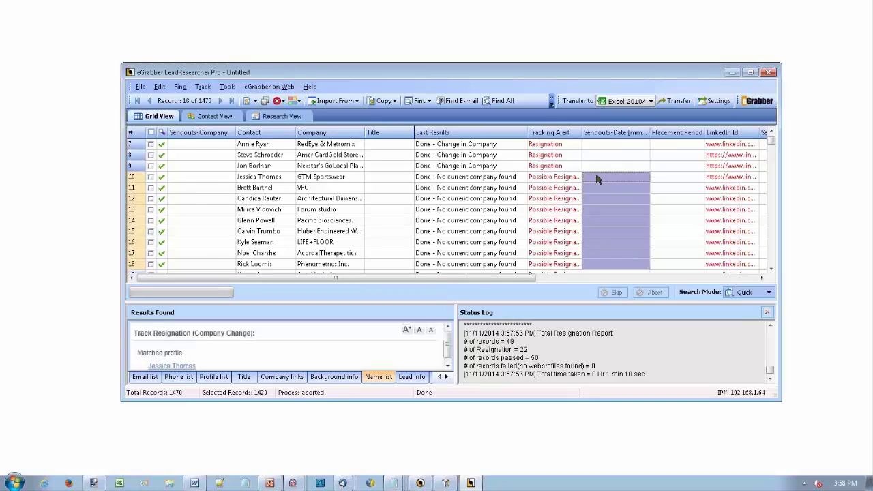
scroll(597, 179, "up", 2)
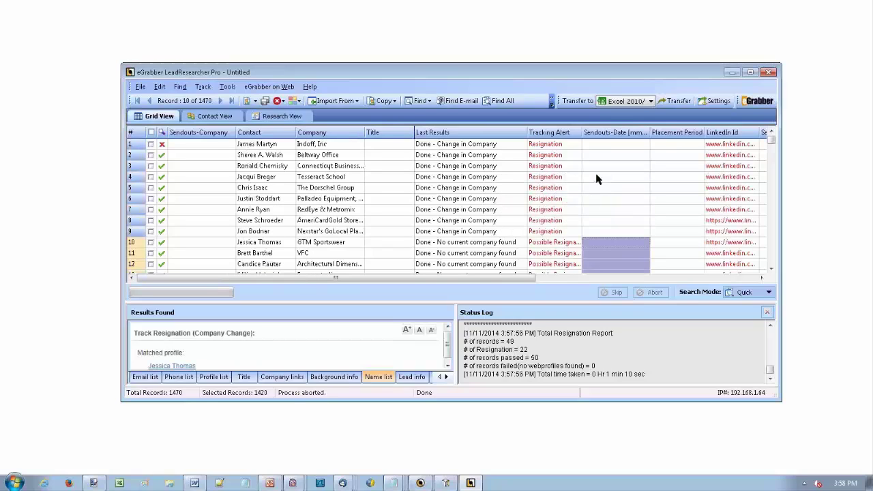
left_click(600, 231)
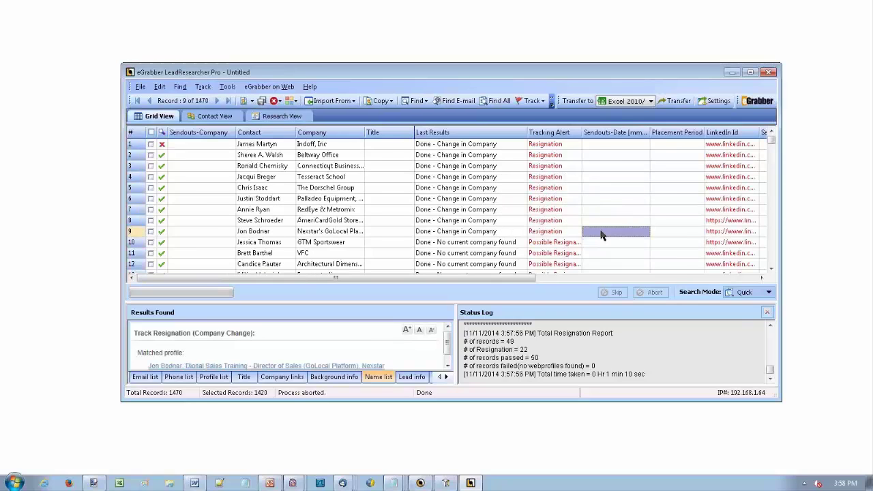
Step: Uncheck all, select the top ten rows, and apply Accept New Company & New Title
left_click(151, 133)
left_click_drag(200, 242, 200, 150)
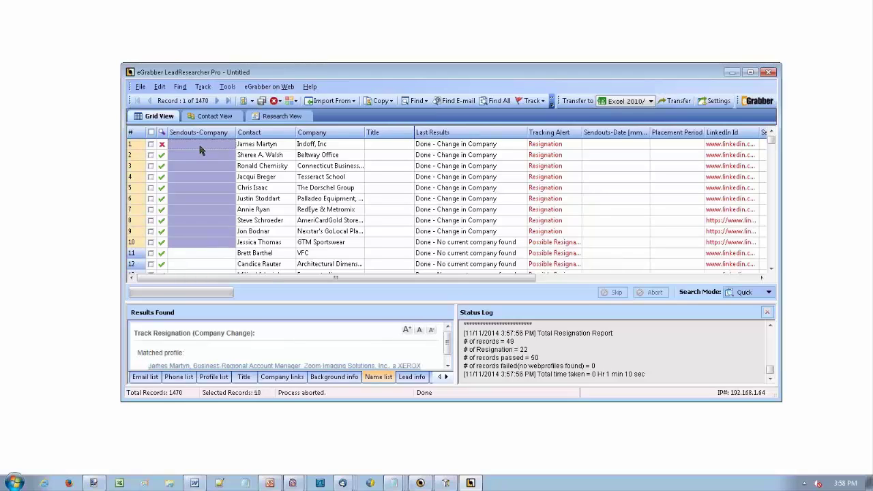
left_click(546, 101)
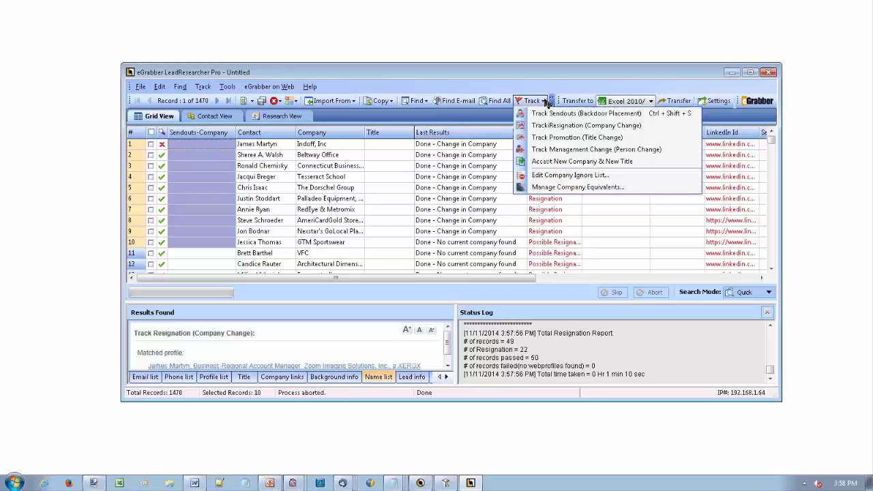
left_click(564, 162)
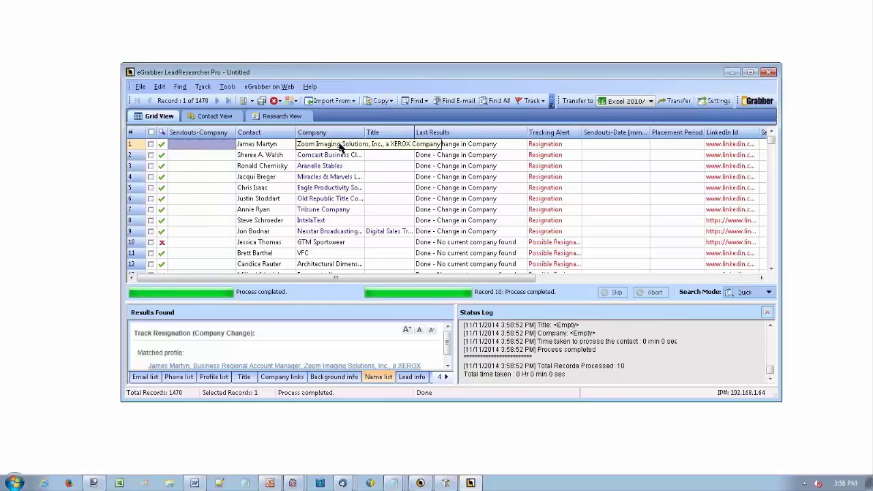
left_click(208, 230)
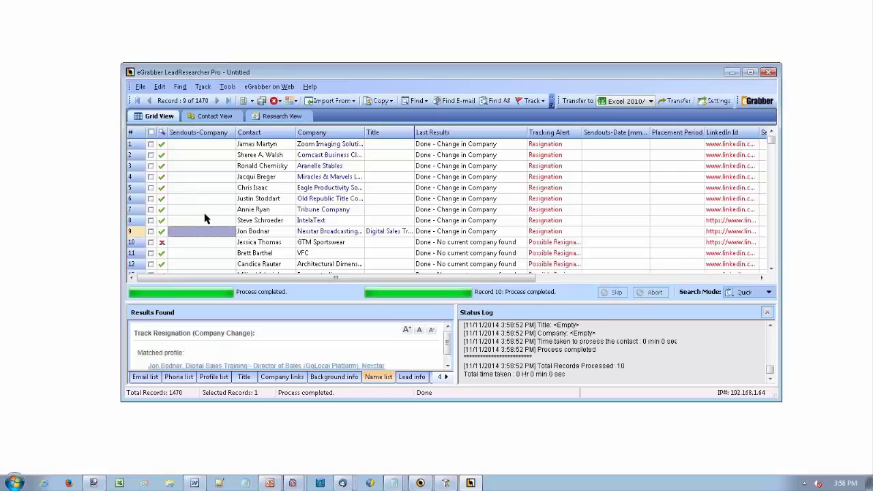
Step: Select rows 1–9, run Find E-mail, then show PowerPoint slide 8
left_click(212, 145, "shift")
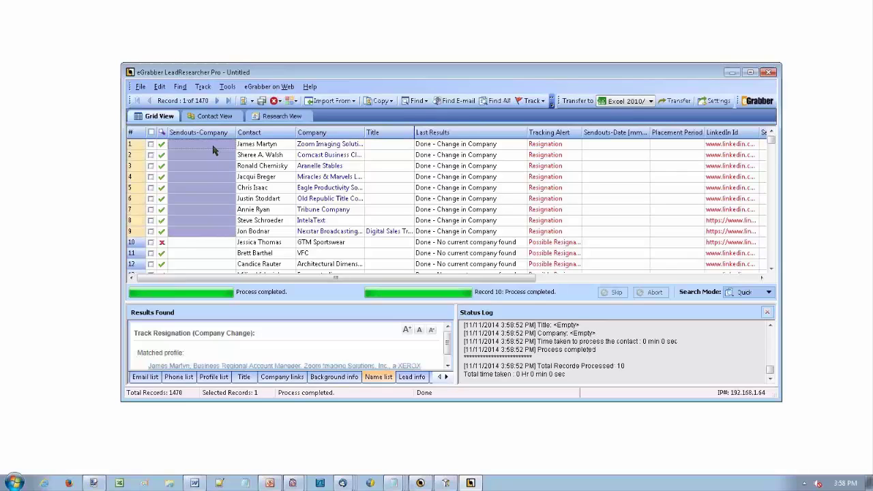
left_click(465, 103)
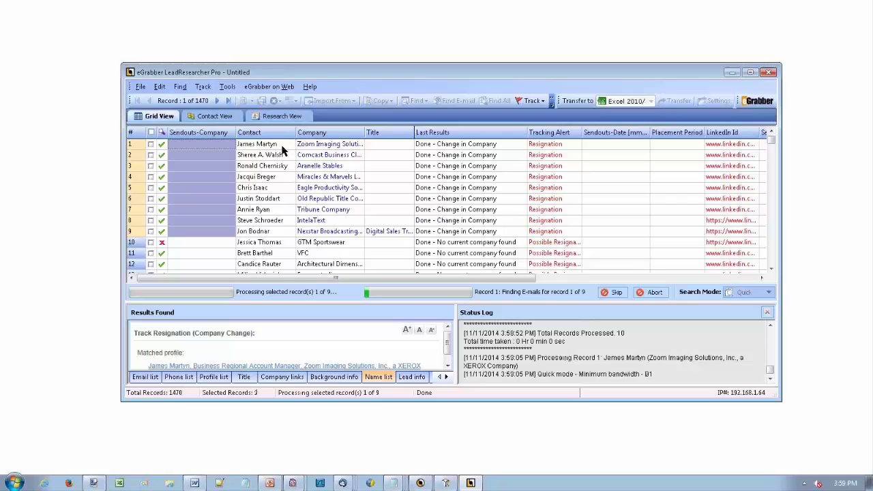
left_click(272, 483)
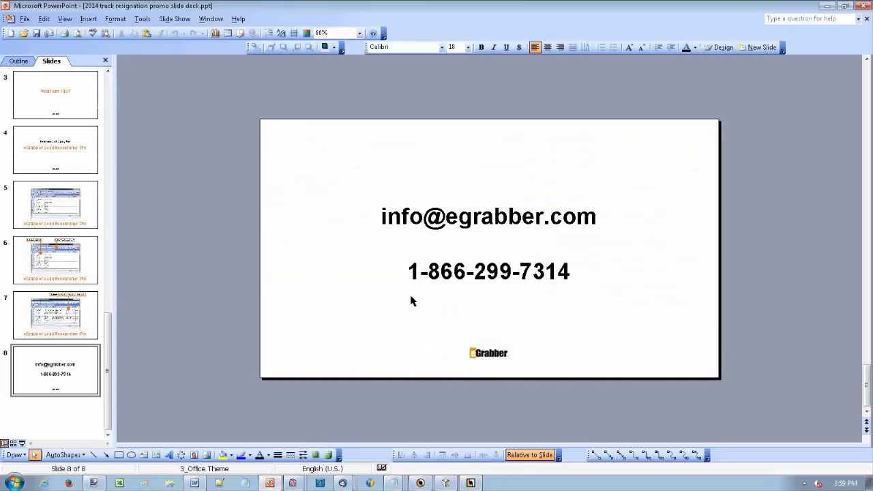